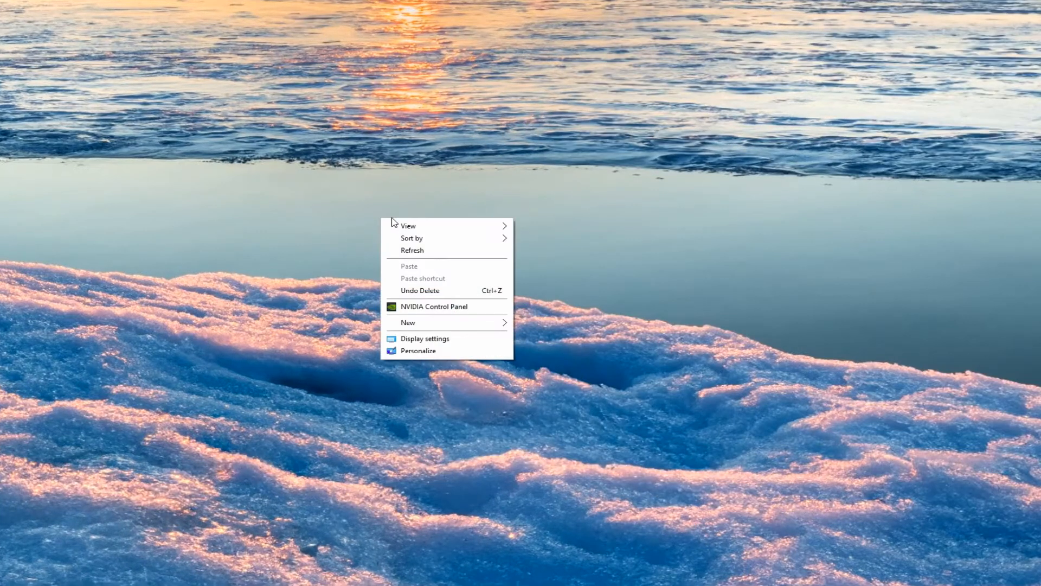
- Start the Add a device wizard from Devices > Bluetooth & other devices and move it aside
click(419, 341)
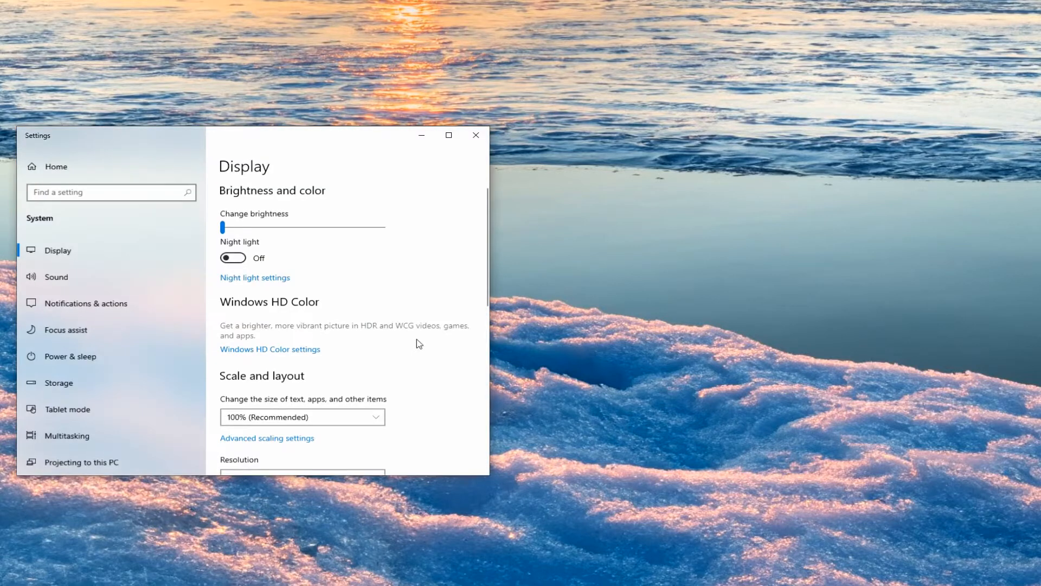
click(66, 167)
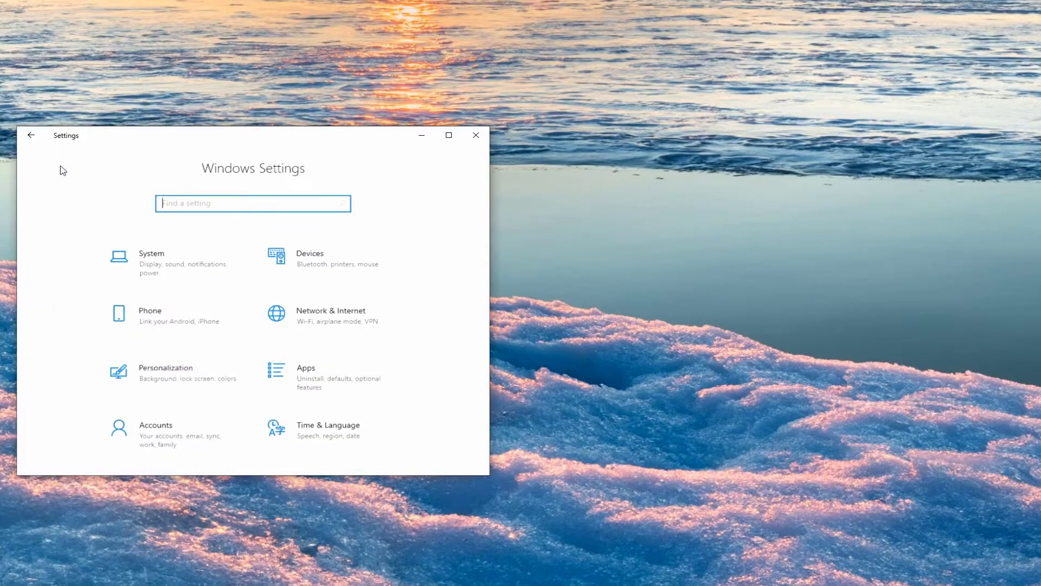
click(326, 263)
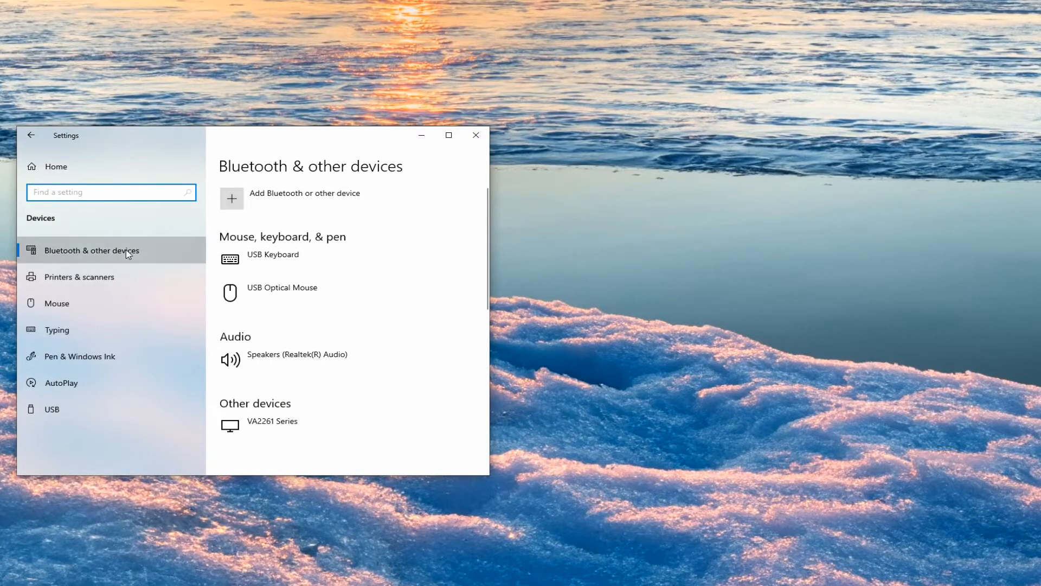
click(128, 253)
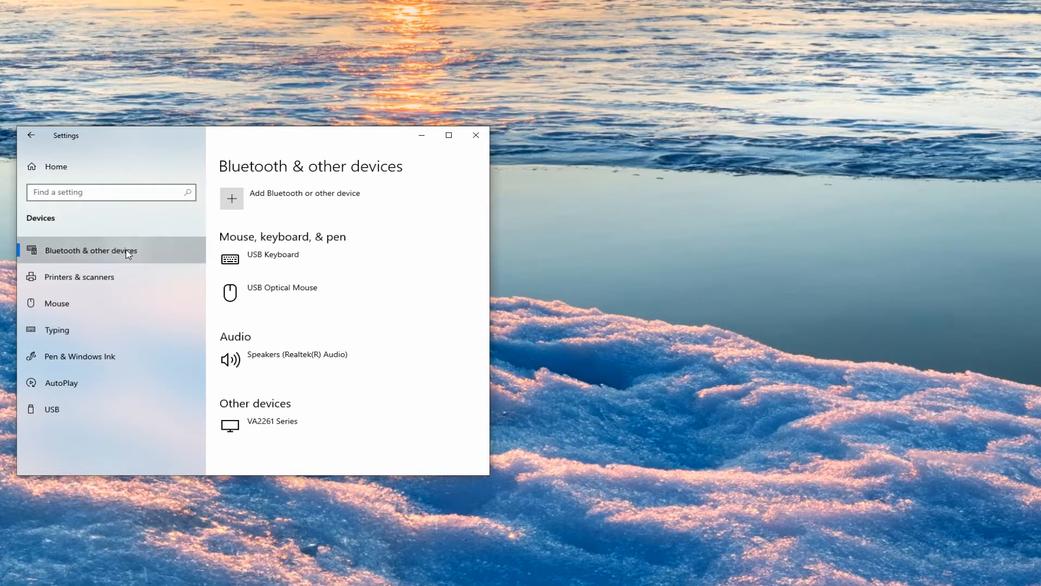
click(325, 196)
drag(294, 125, 702, 124)
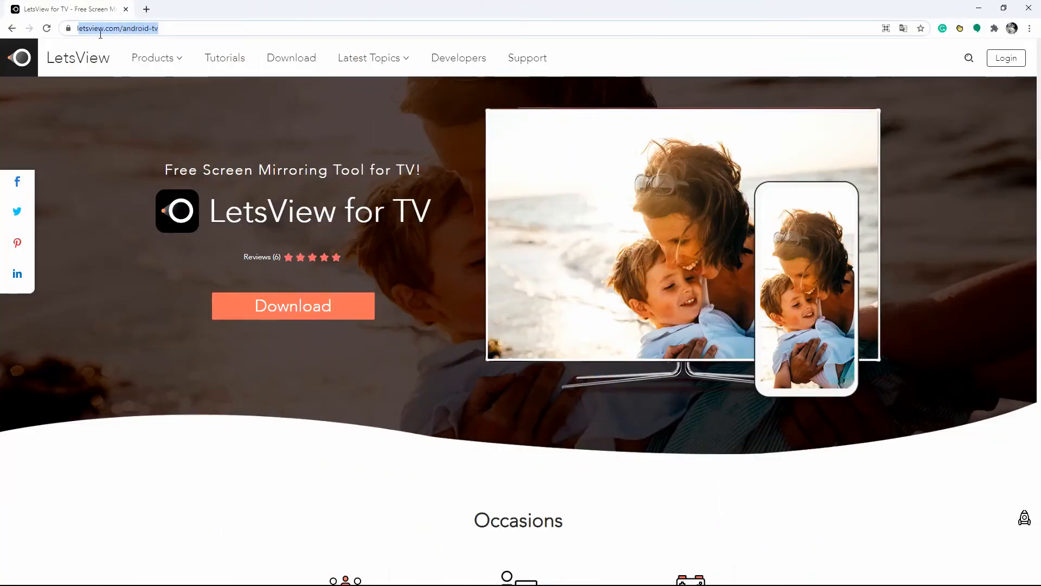
- Download the LetsView for TV app from letsview.com/android-tv
click(325, 306)
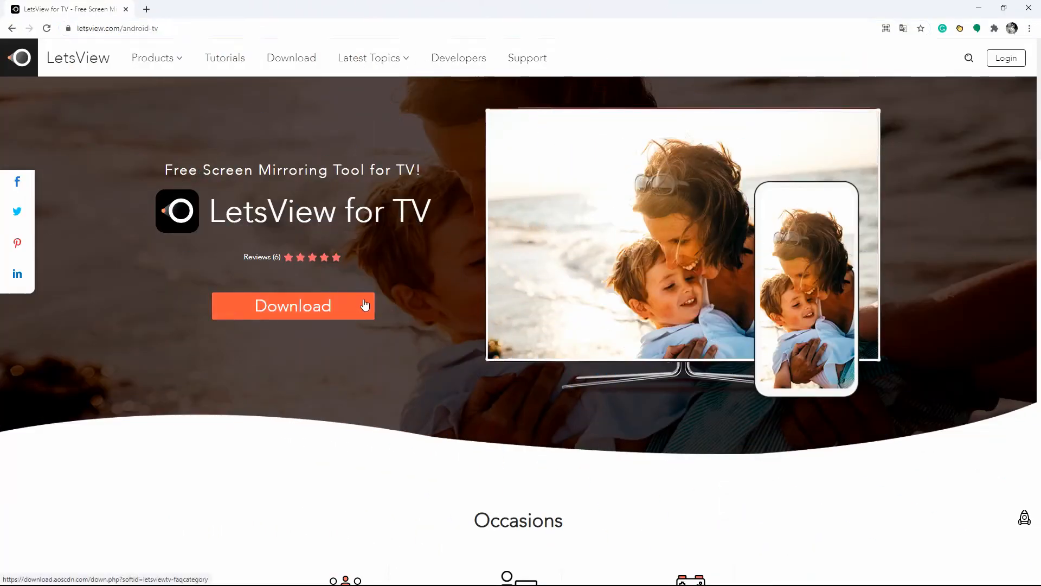